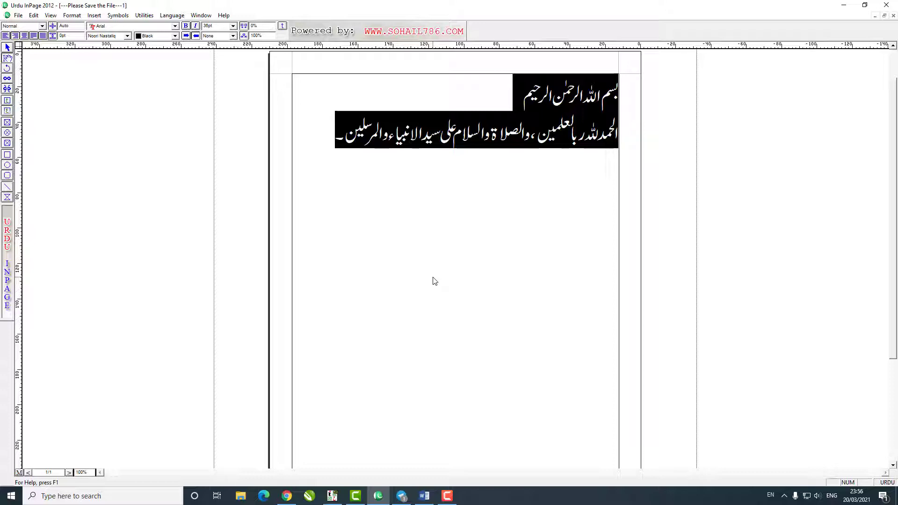
# Step: Copy both Urdu lines from the Urdu InPage 2012 document and try pasting them into the open Telegram chat's message field
pyautogui.click(433, 278)
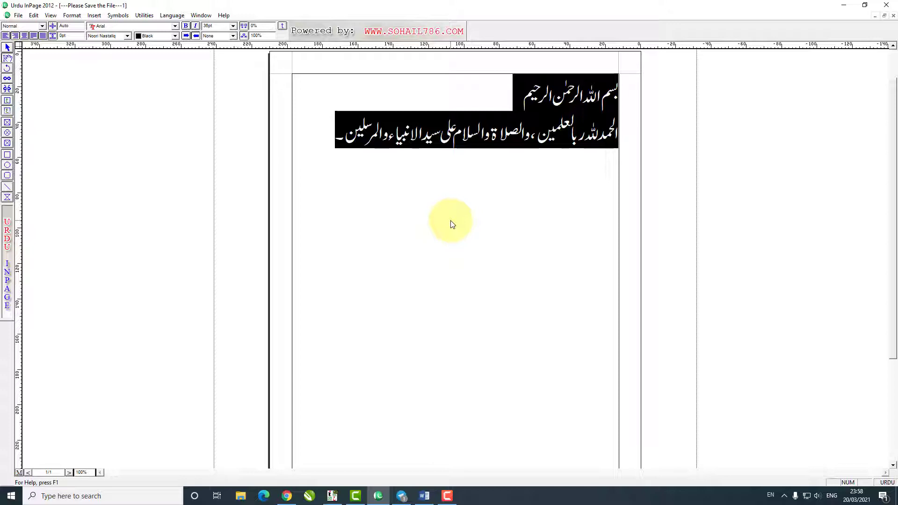
pyautogui.click(457, 221)
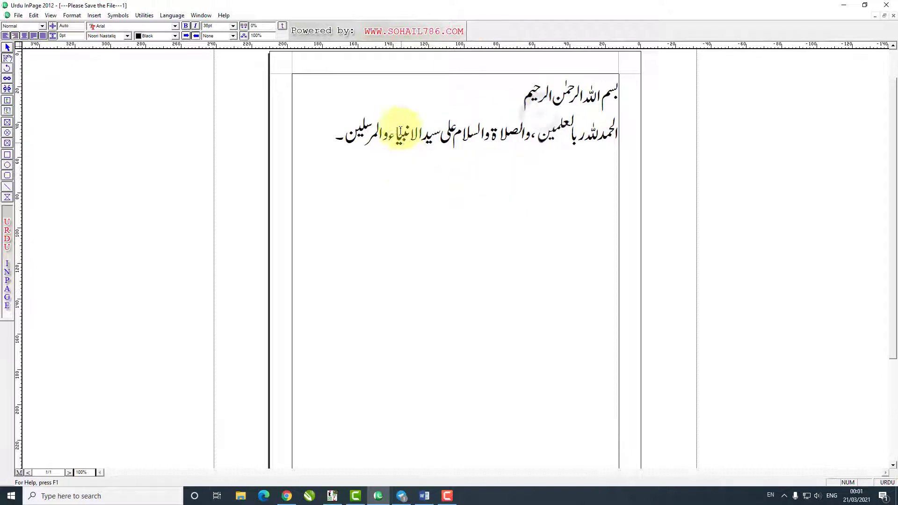
pyautogui.click(324, 143)
pyautogui.moveTo(325, 143); pyautogui.dragTo(630, 104)
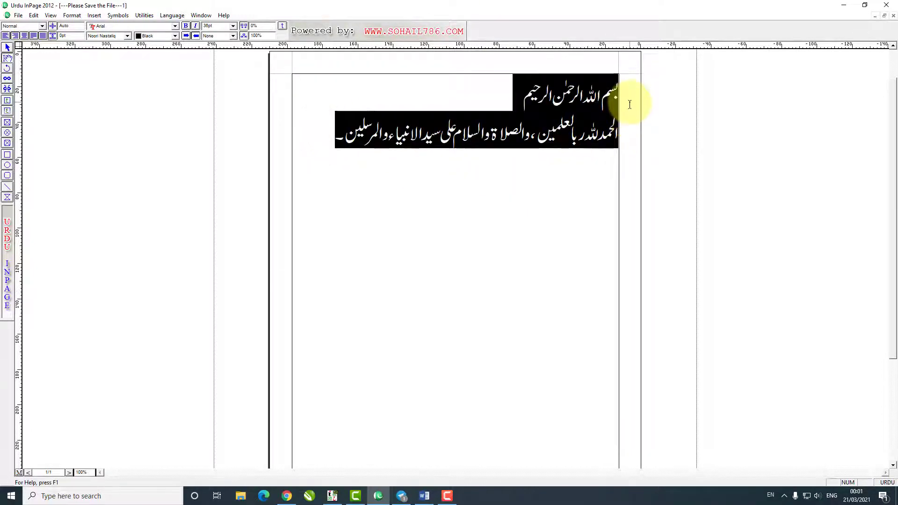
pyautogui.rightClick(560, 110)
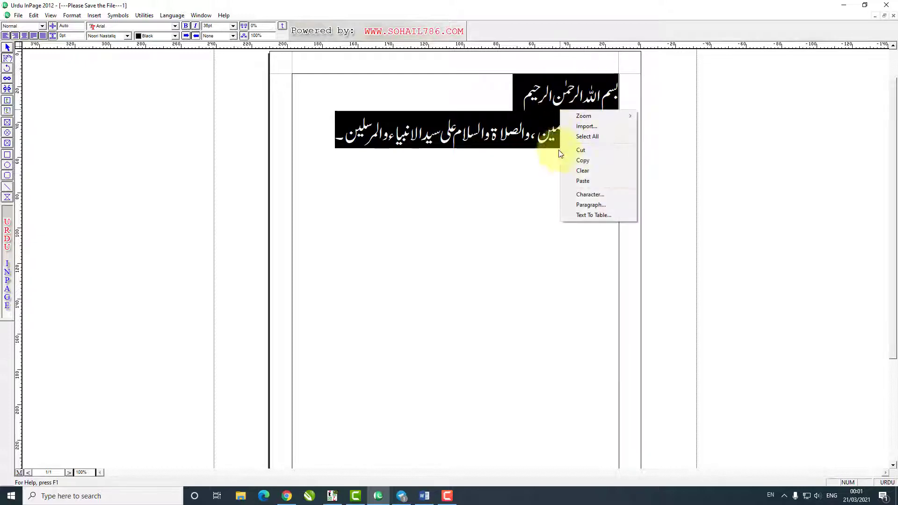
pyautogui.click(582, 160)
pyautogui.click(362, 496)
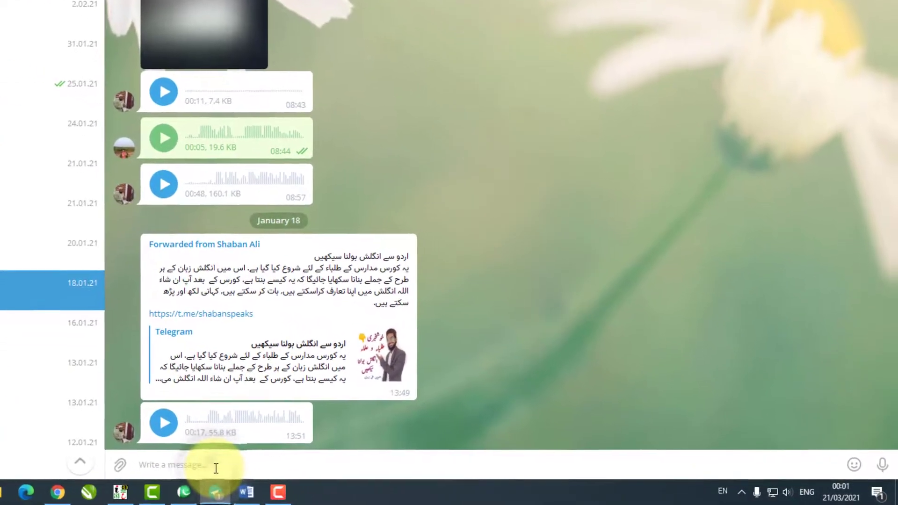
pyautogui.hotkey('ctrl', 'v')
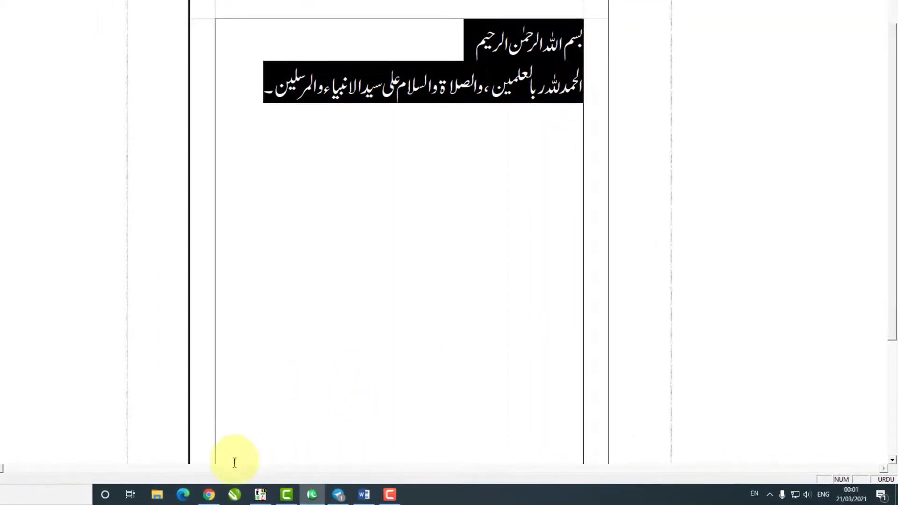
# Step: Switch to WhatsApp Web in Chrome, open the first group chat and paste the copied text as a draft message
pyautogui.click(209, 495)
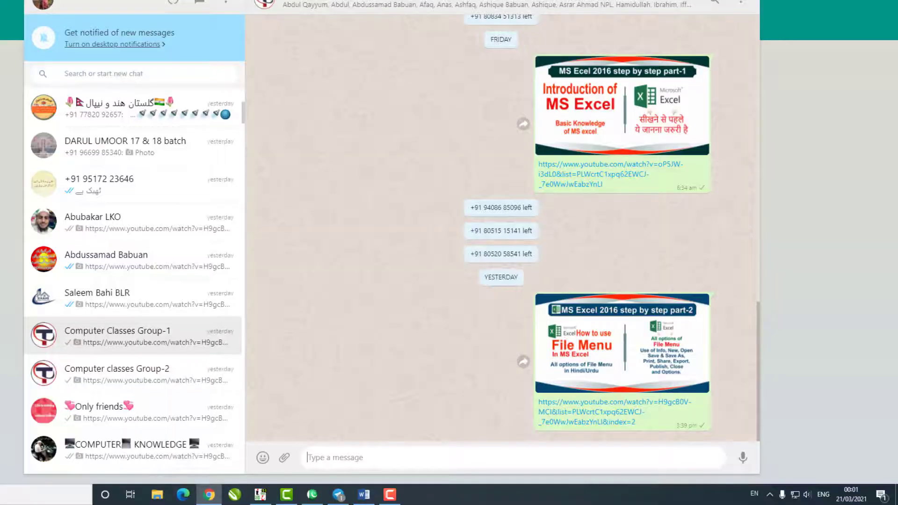
pyautogui.click(138, 104)
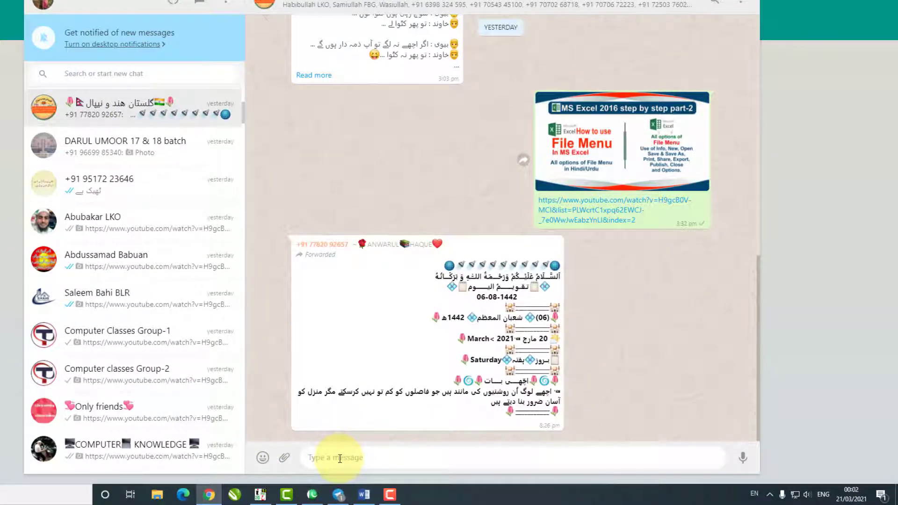
pyautogui.hotkey('ctrl', 'v')
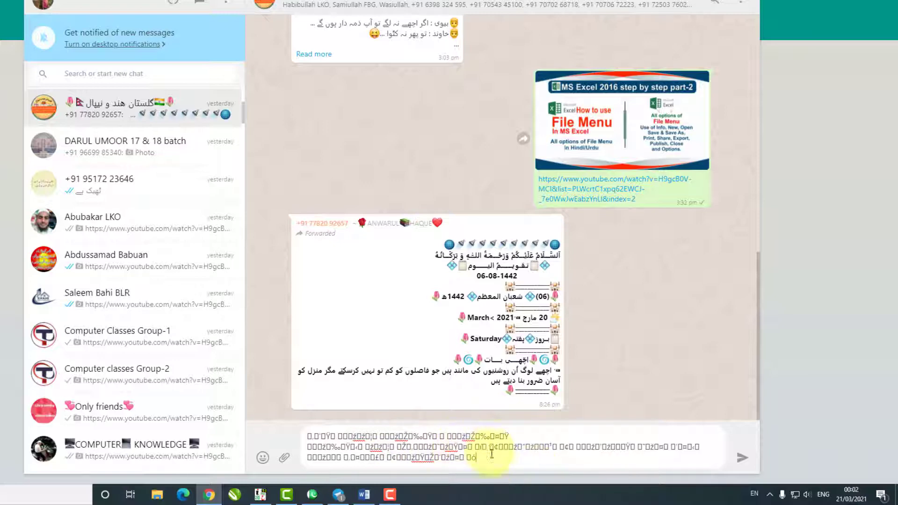
# Step: Copy all the text of the InPage Untitled-1 document and paste it over the draft message in Telegram
pyautogui.click(328, 494)
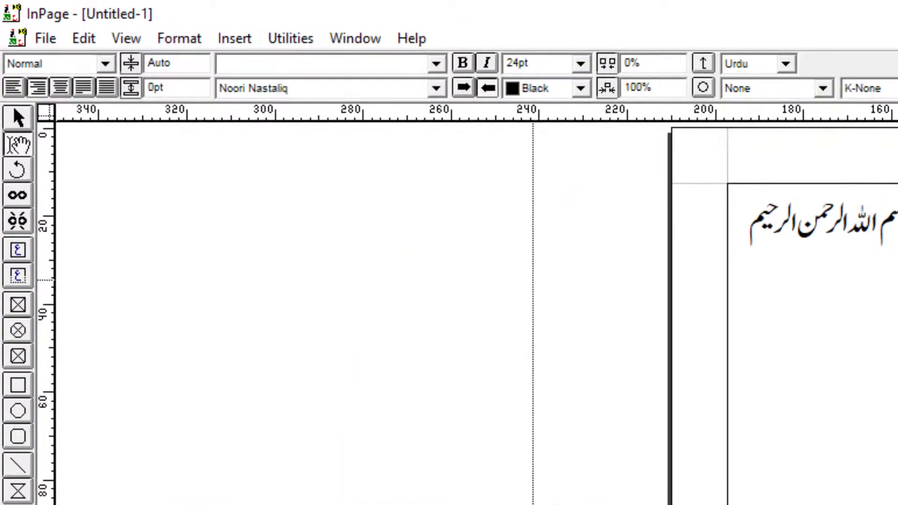
pyautogui.hotkey('ctrl', 'a')
pyautogui.rightClick(802, 127)
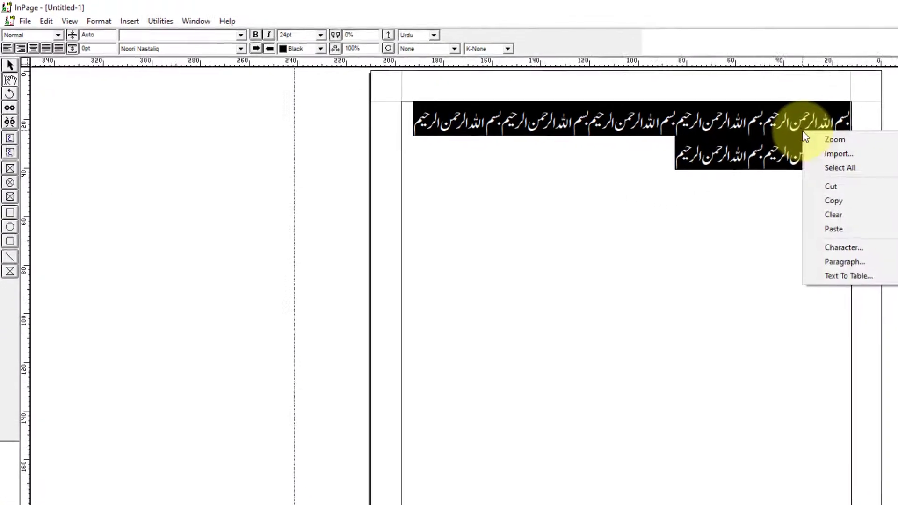
pyautogui.click(806, 197)
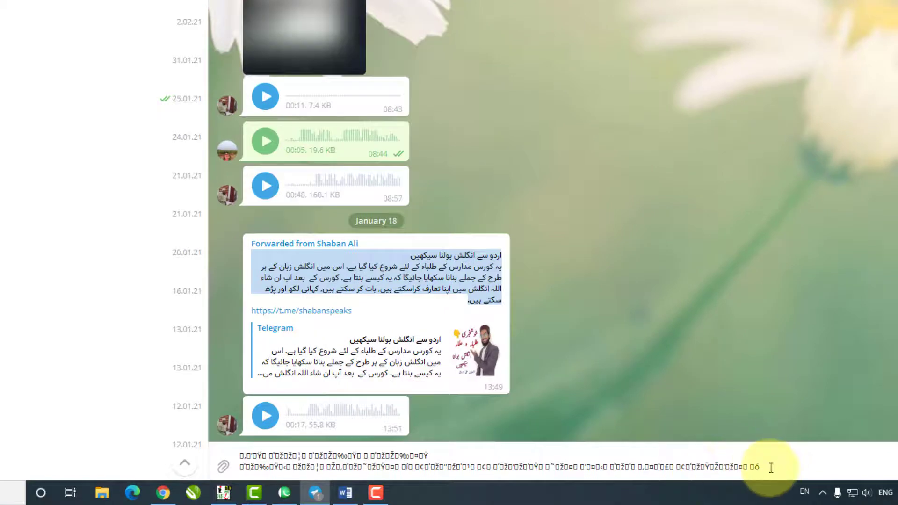
pyautogui.moveTo(771, 468); pyautogui.dragTo(239, 456)
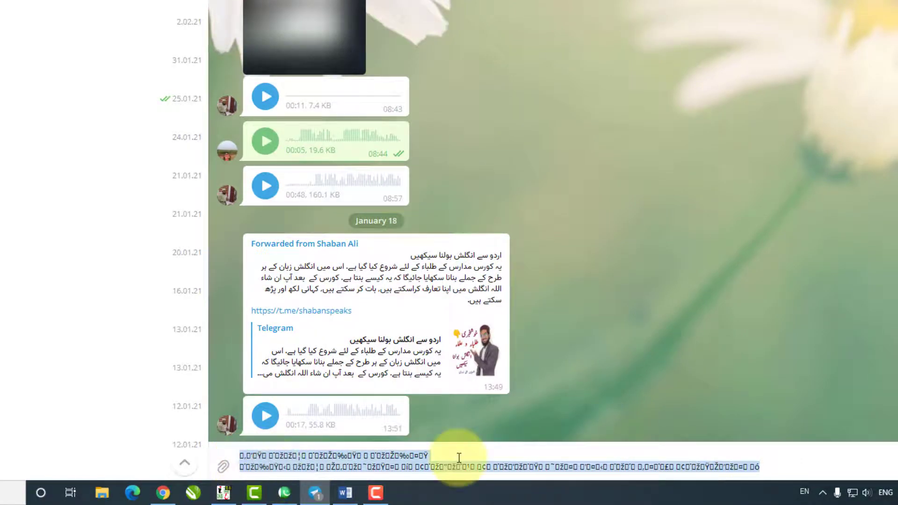
pyautogui.hotkey('ctrl', 'v')
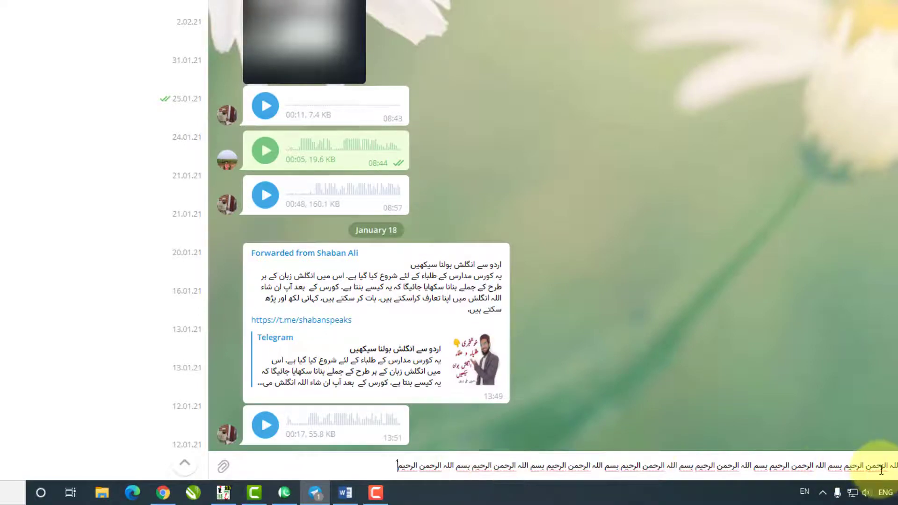
# Step: Switch to WhatsApp Web and replace the whole garbled draft message with the copied InPage text
pyautogui.click(225, 492)
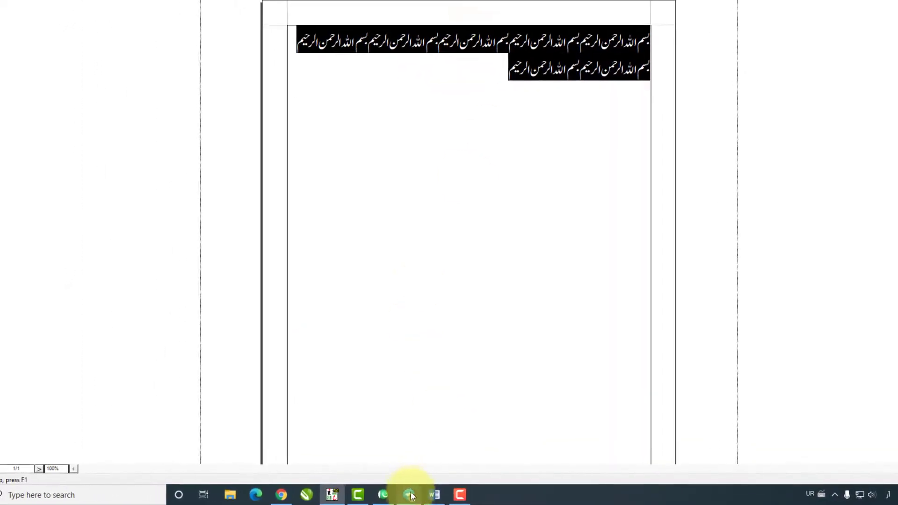
pyautogui.click(410, 495)
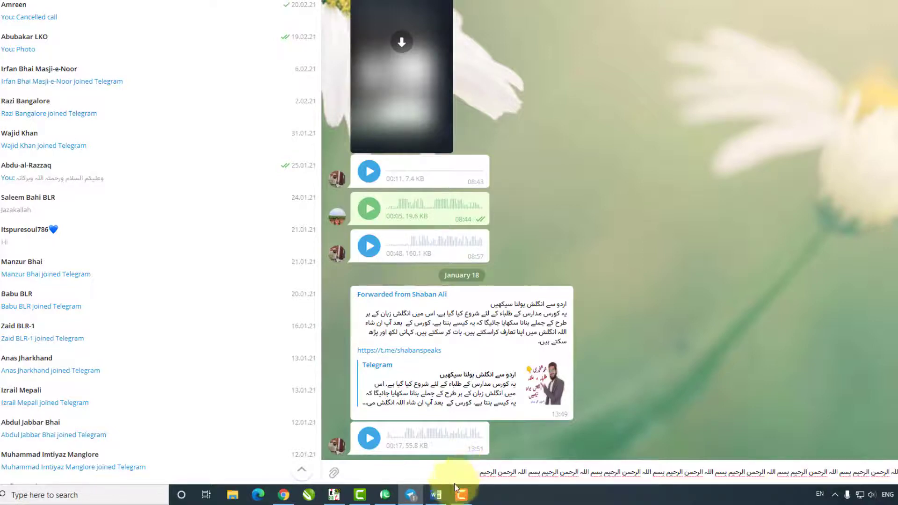
pyautogui.click(283, 495)
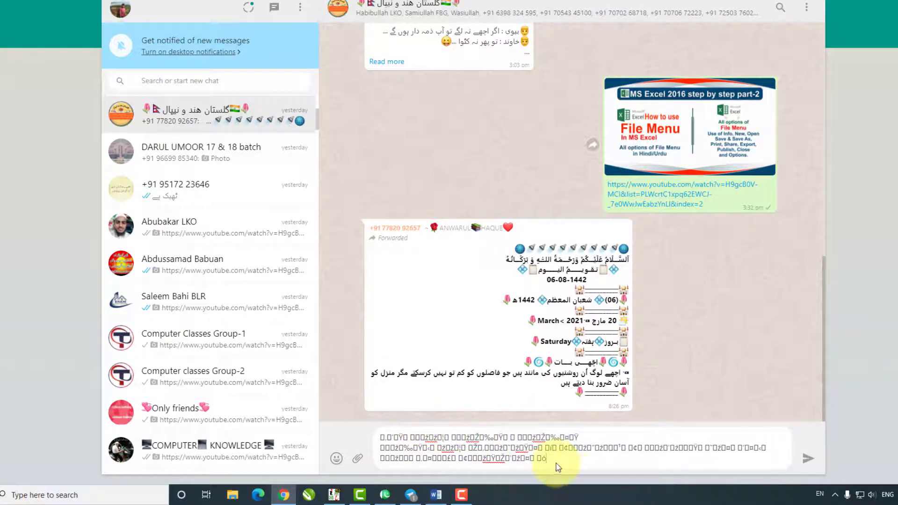
pyautogui.moveTo(547, 459); pyautogui.dragTo(367, 442)
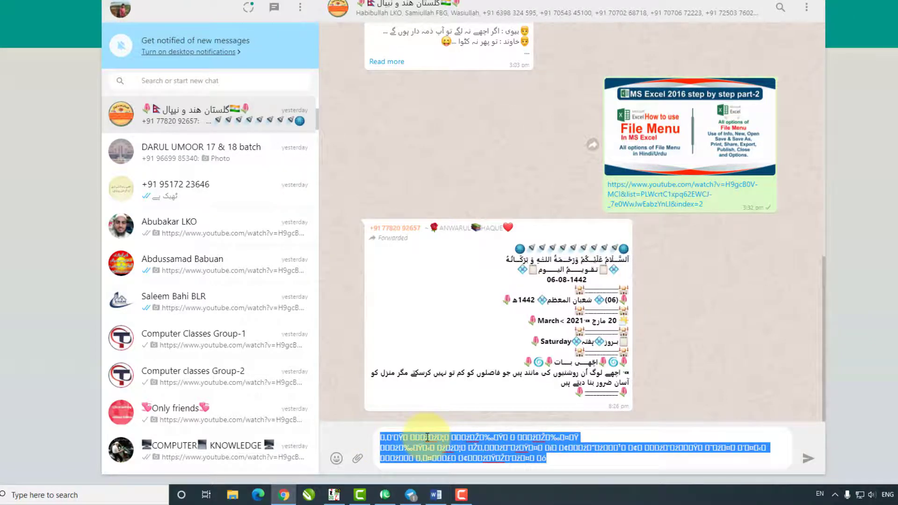
pyautogui.hotkey('ctrl', 'v')
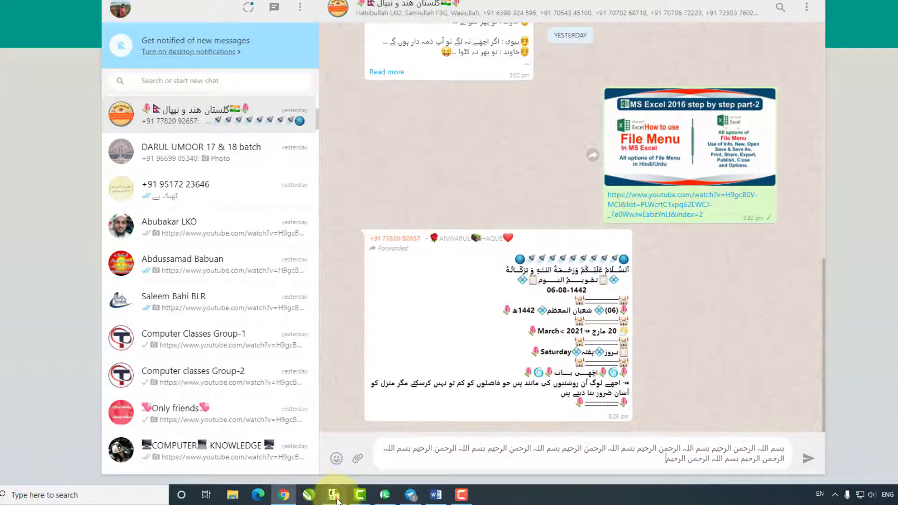
# Step: Copy the body text of the earlier forwarded message about sleep in the WhatsApp group chat
pyautogui.click(334, 495)
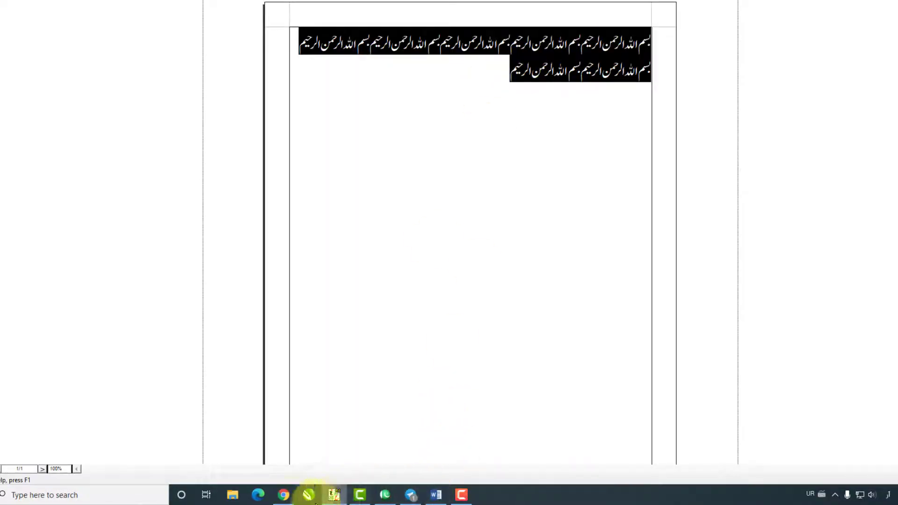
pyautogui.click(284, 495)
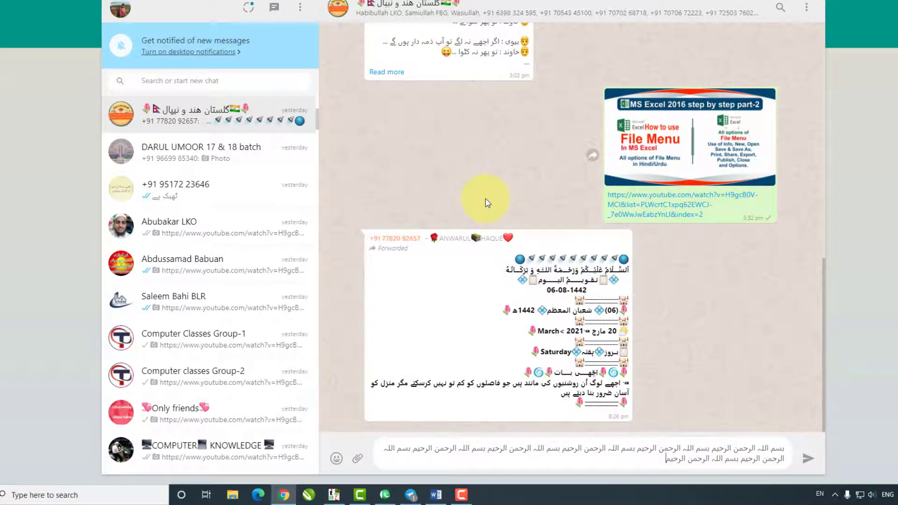
pyautogui.scroll(15, 487, 202)
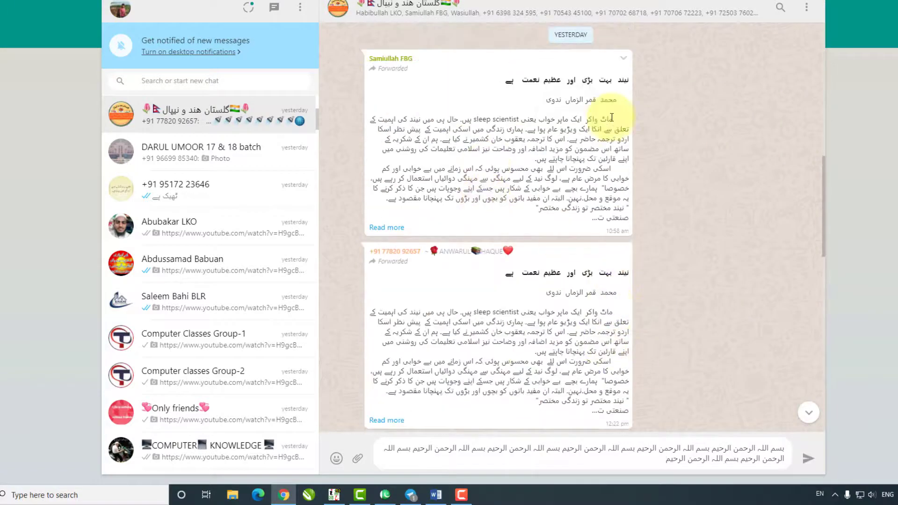
pyautogui.moveTo(615, 118); pyautogui.dragTo(538, 211)
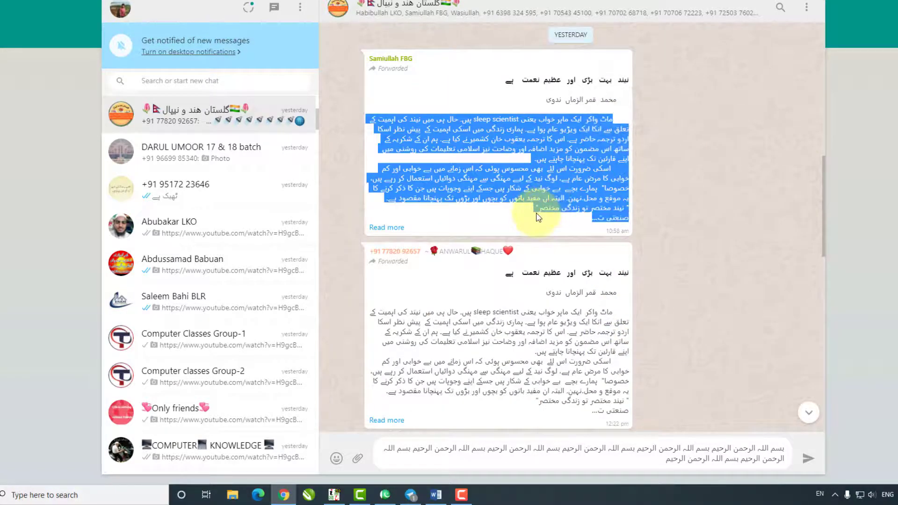
pyautogui.rightClick(567, 163)
pyautogui.click(592, 170)
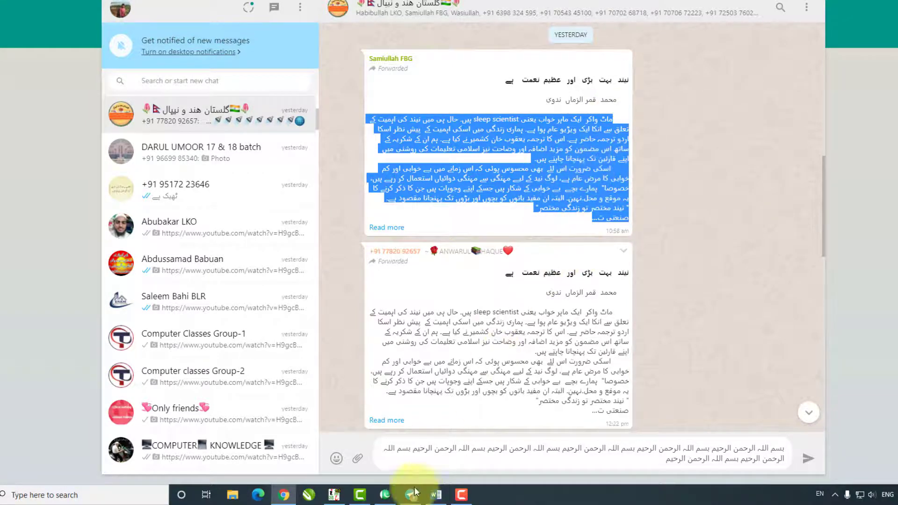
# Step: Switch to the InPage Untitled-1 document and paste the copied WhatsApp text two blank lines below the existing text
pyautogui.click(334, 494)
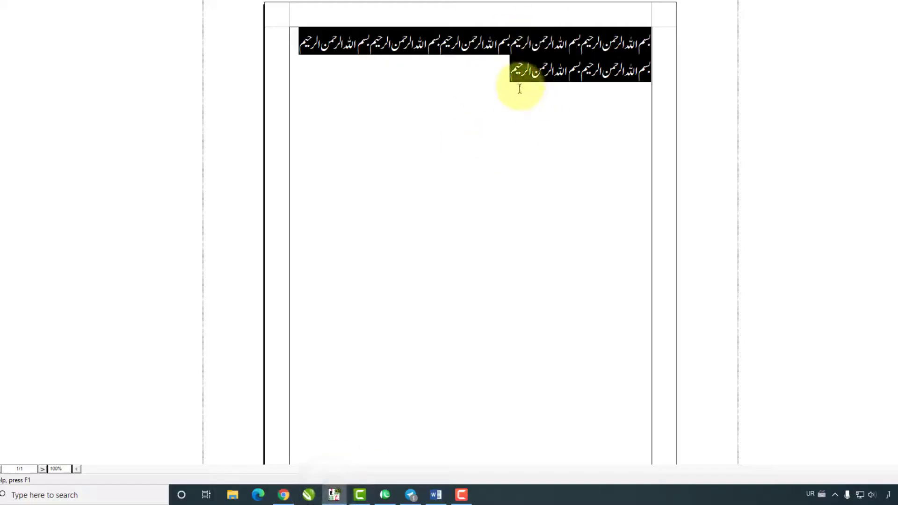
pyautogui.click(616, 143)
pyautogui.press('Return')
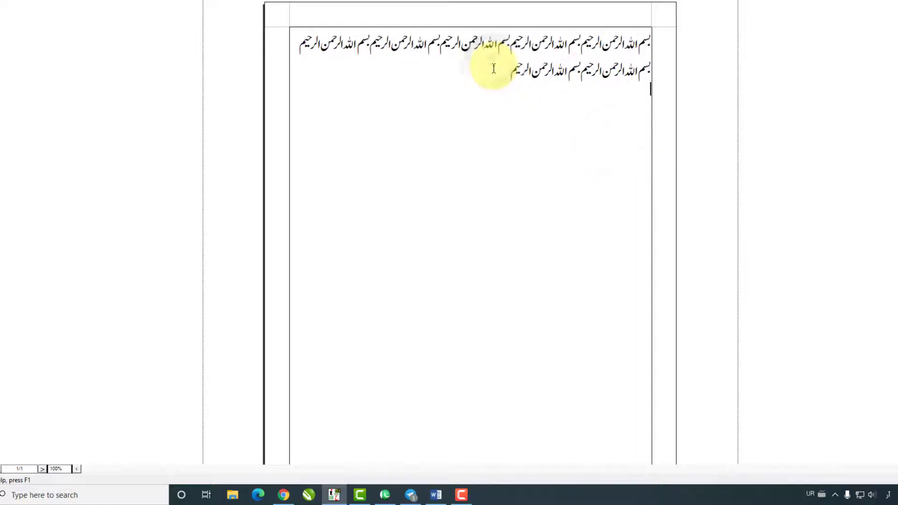
pyautogui.press('Return')
pyautogui.press('Return')
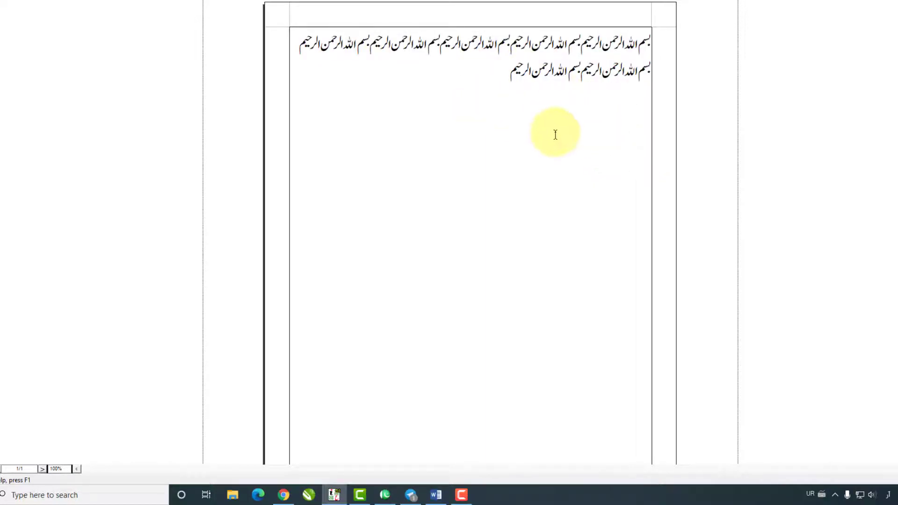
pyautogui.rightClick(604, 126)
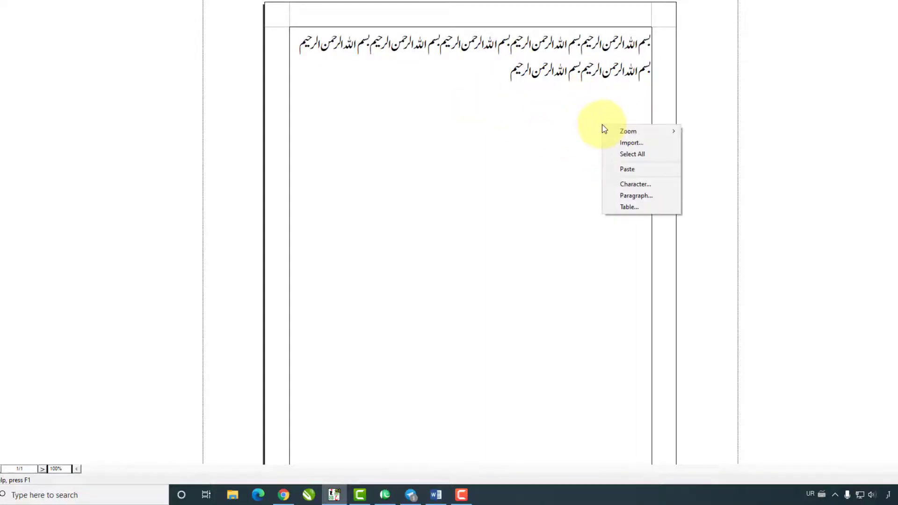
pyautogui.click(639, 171)
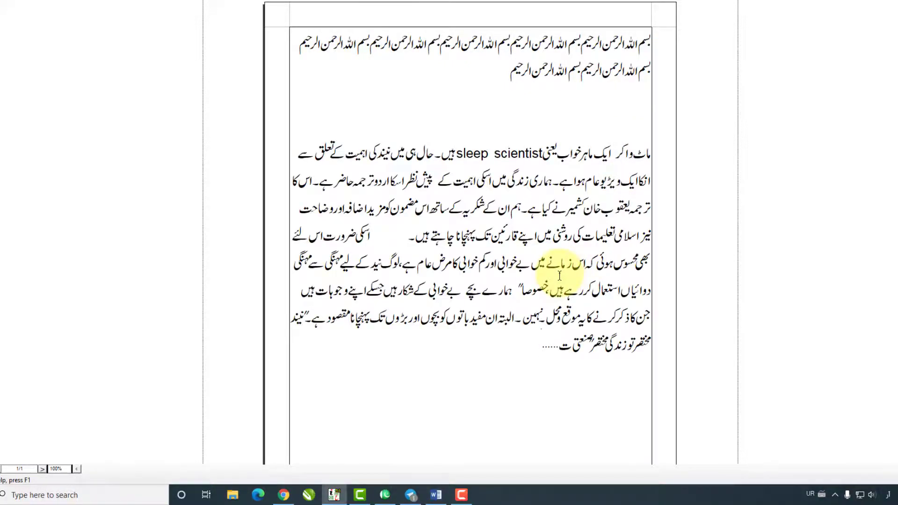
# Step: Switch to Telegram and copy the Urdu text above the link in the forwarded message about learning to speak English
pyautogui.click(411, 495)
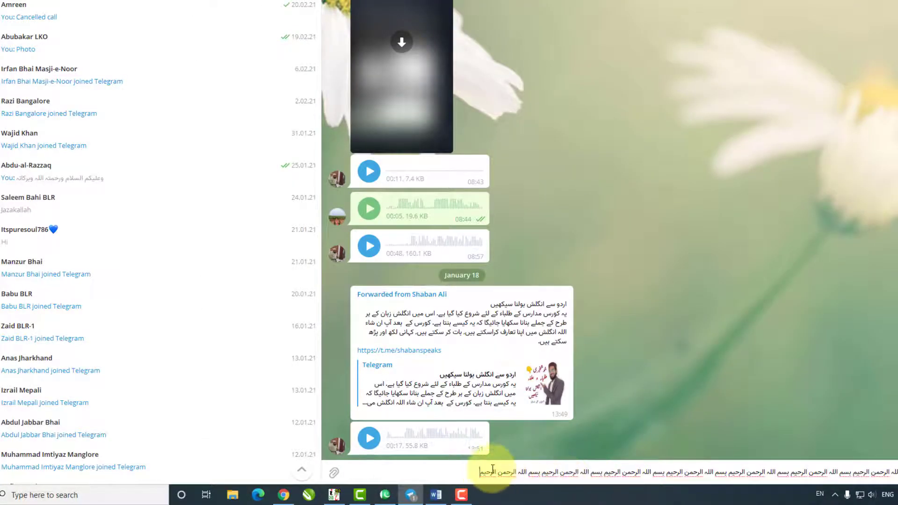
pyautogui.doubleClick(539, 323)
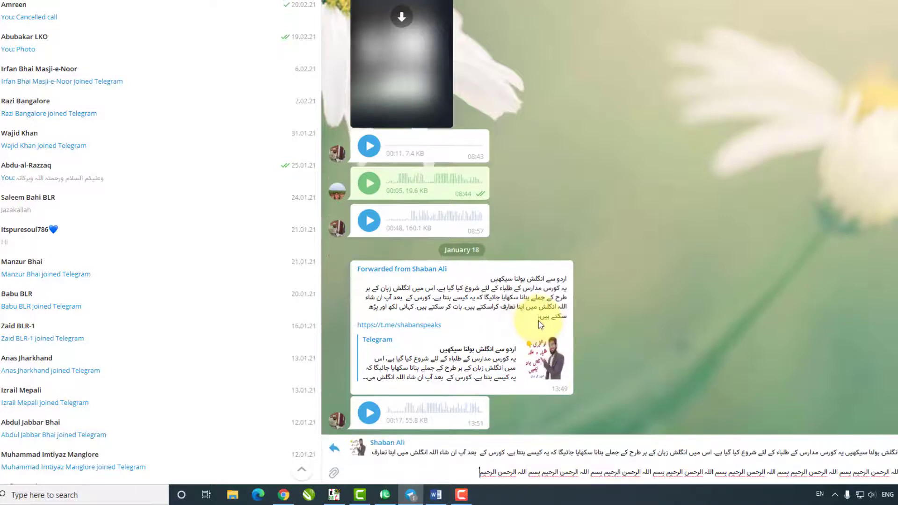
pyautogui.moveTo(539, 318); pyautogui.dragTo(568, 279)
pyautogui.rightClick(548, 284)
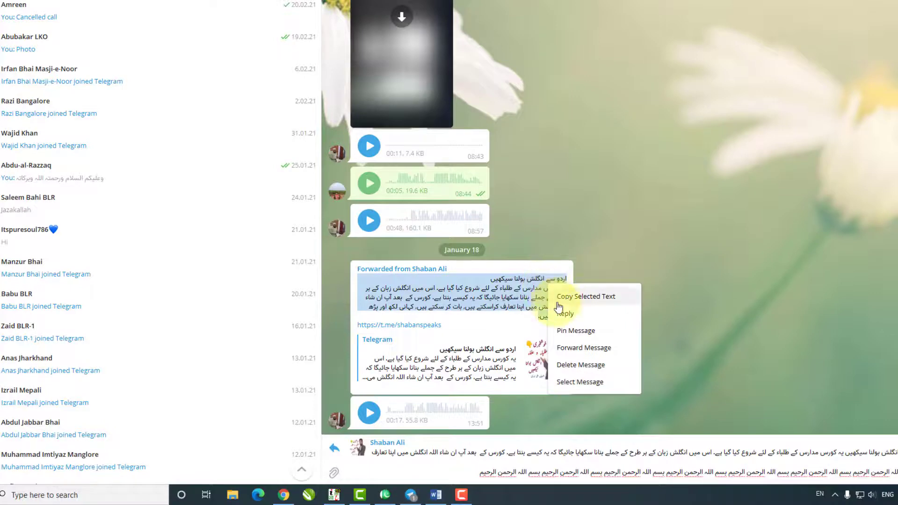
pyautogui.click(562, 301)
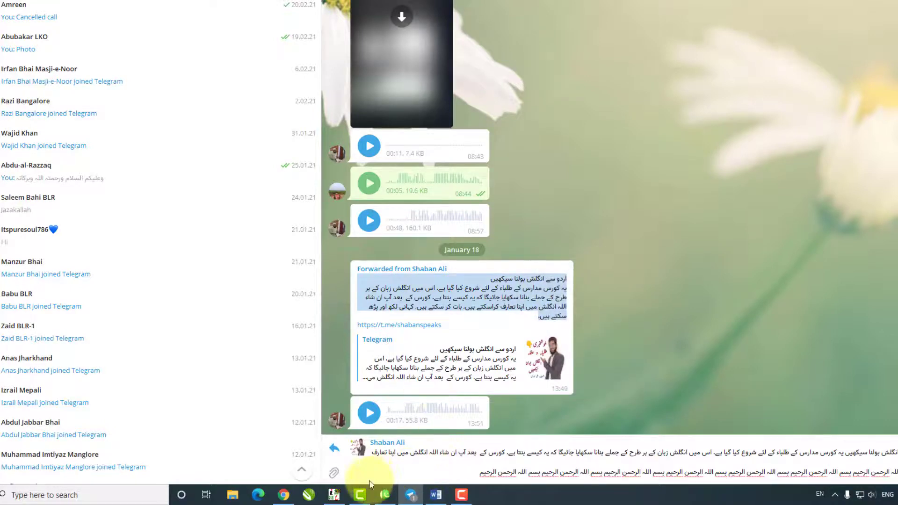
# Step: Switch back to InPage and paste the copied Telegram text on a new line below the last paragraph
pyautogui.click(334, 494)
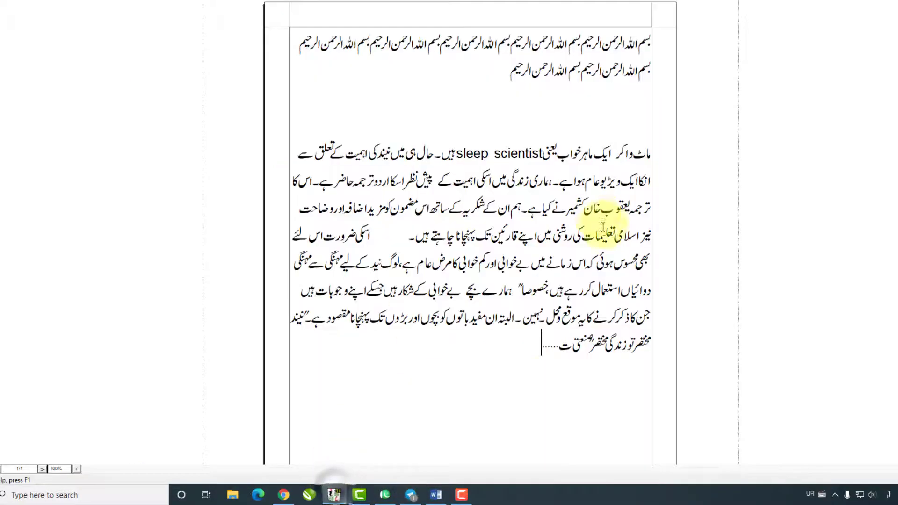
pyautogui.click(509, 372)
pyautogui.rightClick(642, 370)
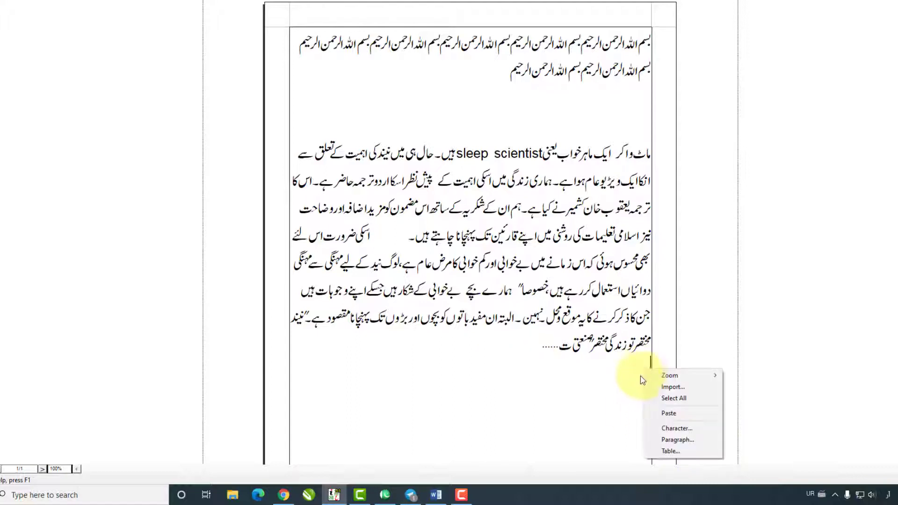
pyautogui.click(670, 413)
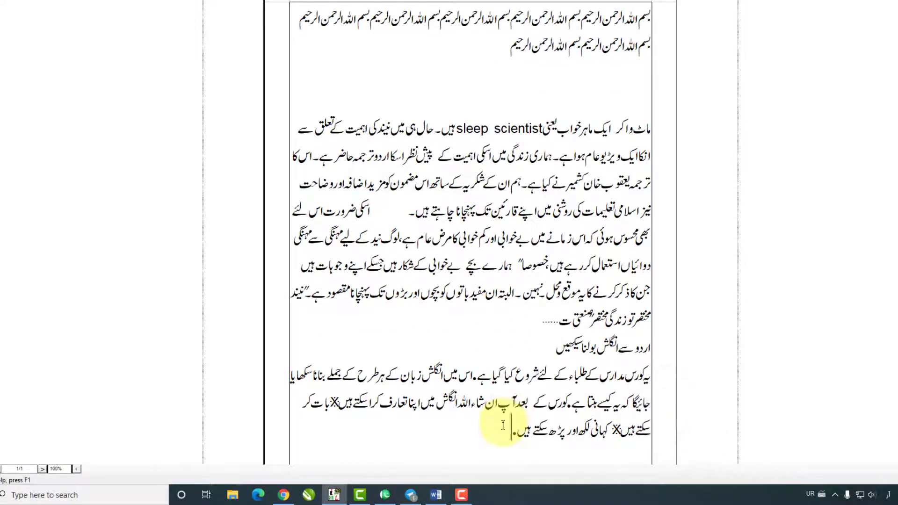